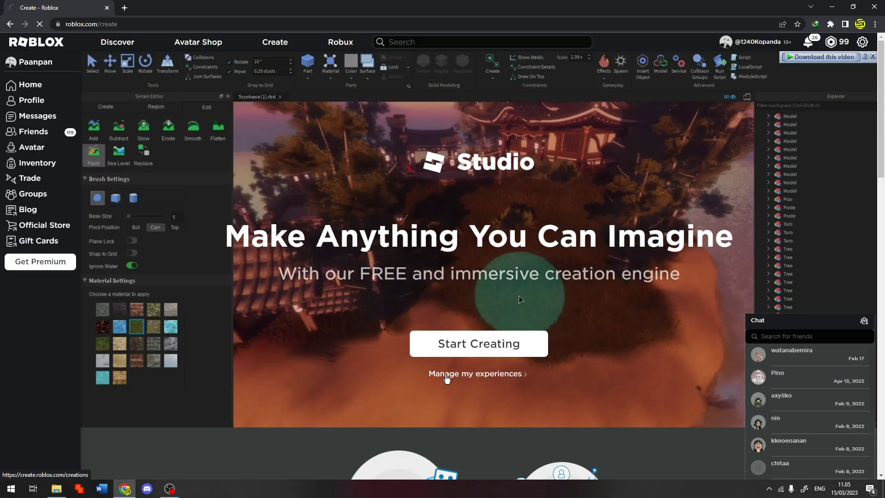
Step: From the list of own experiences, start creating a badge for the existing public experience
left_click(446, 374)
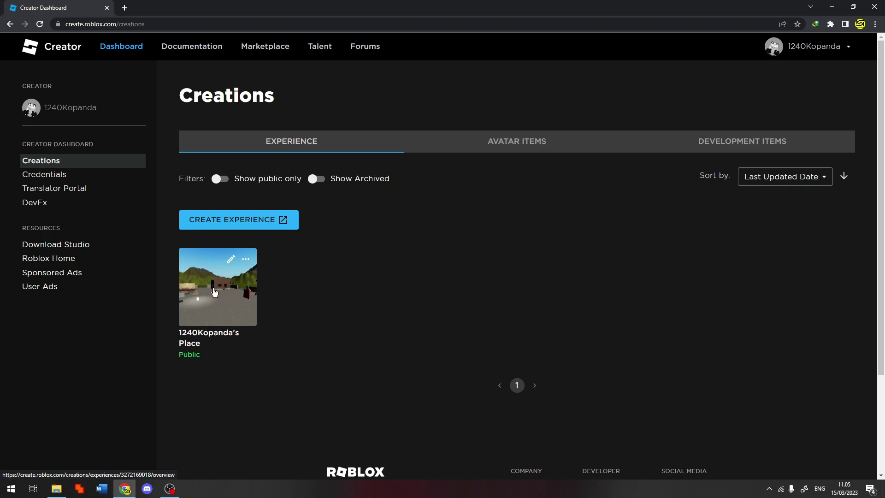
left_click(247, 261)
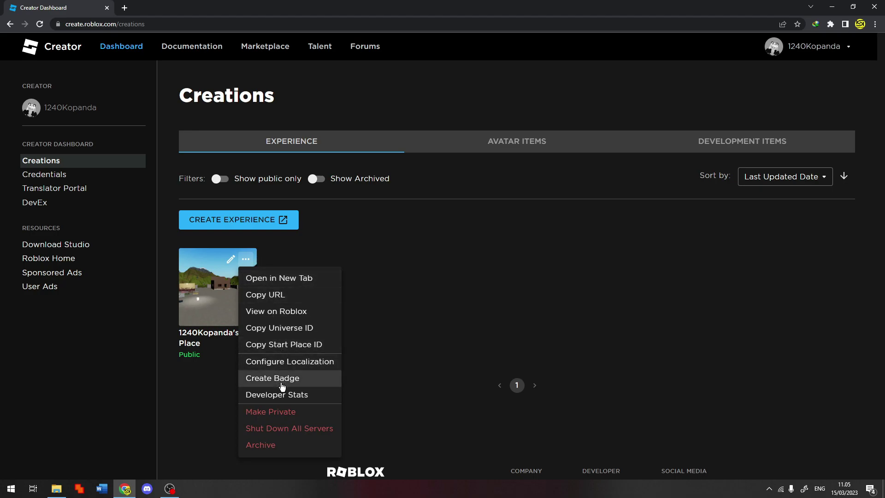
left_click(295, 378)
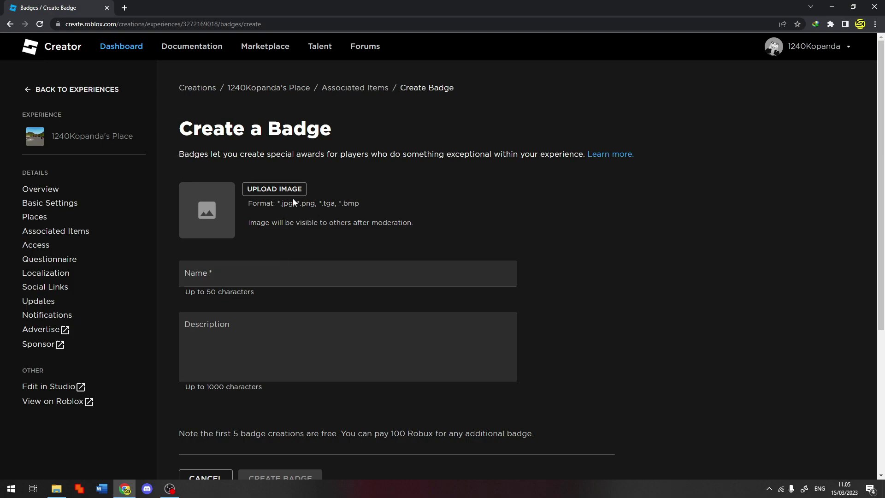
Step: Upload the Cute-Panda-PNG-Free-Download image from the Downloads folder as the badge picture
left_click(280, 190)
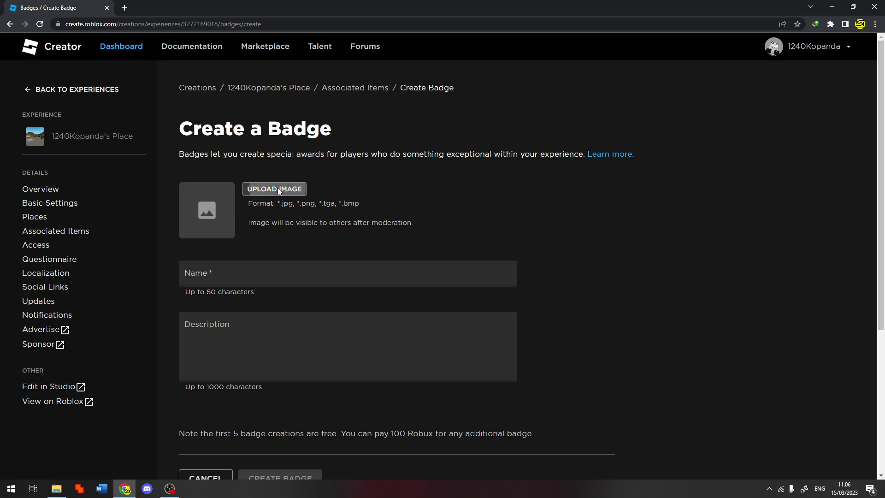
left_click(119, 99)
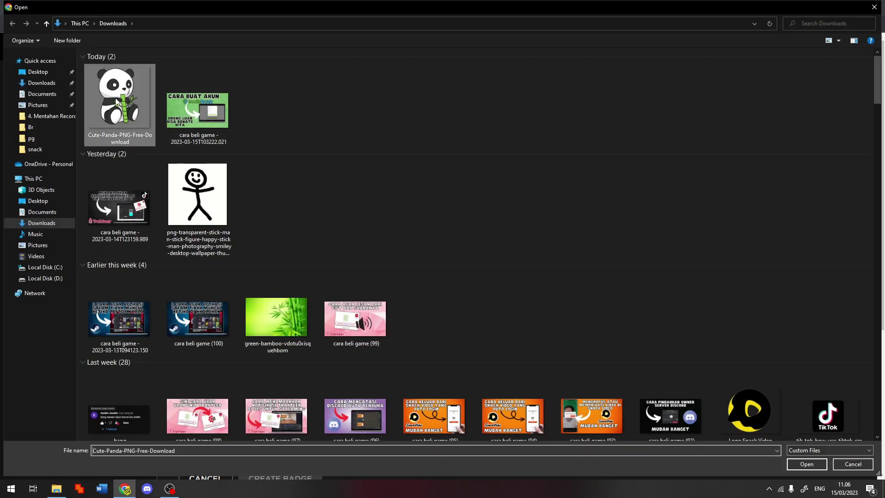
left_click(814, 465)
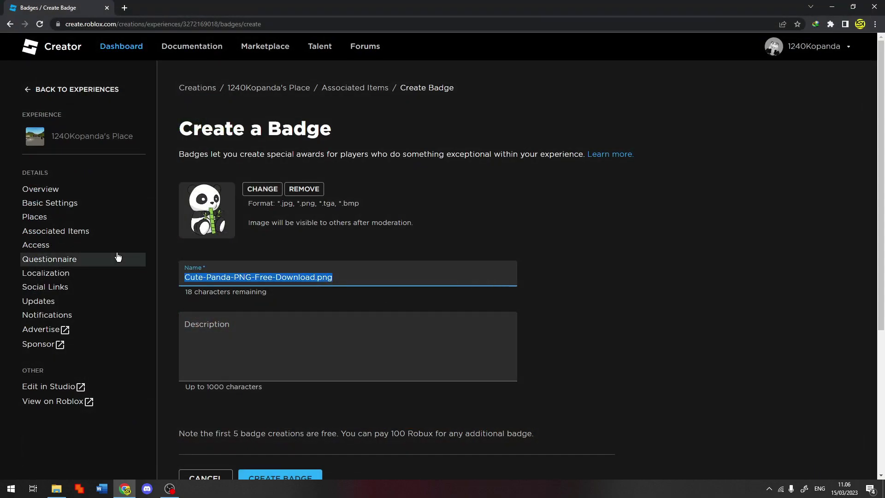
Step: Set both the badge's name and description to "panda cute 1" and create the badge
key("BackSpace")
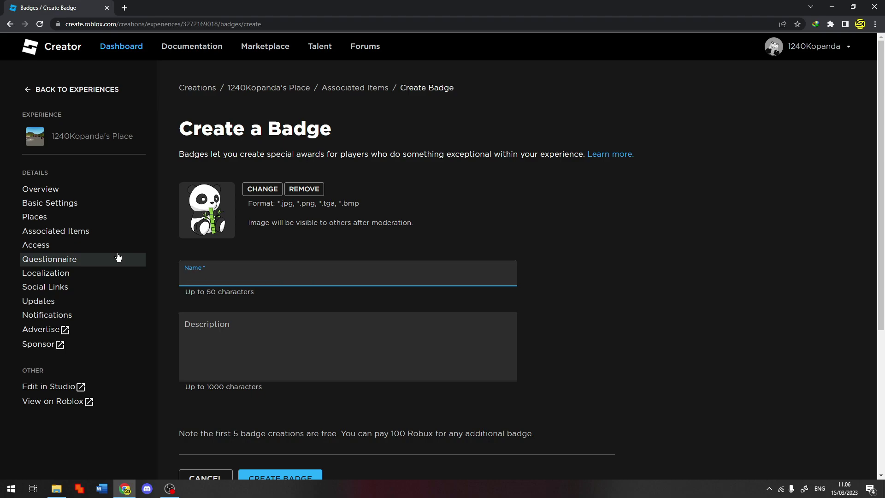
type("panda cute 1")
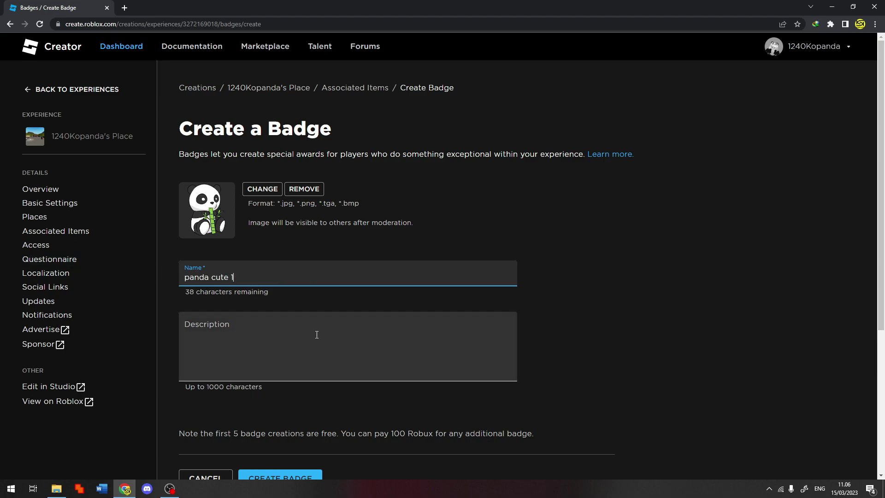
left_click(318, 337)
key("shift+Tab")
key("ctrl+c")
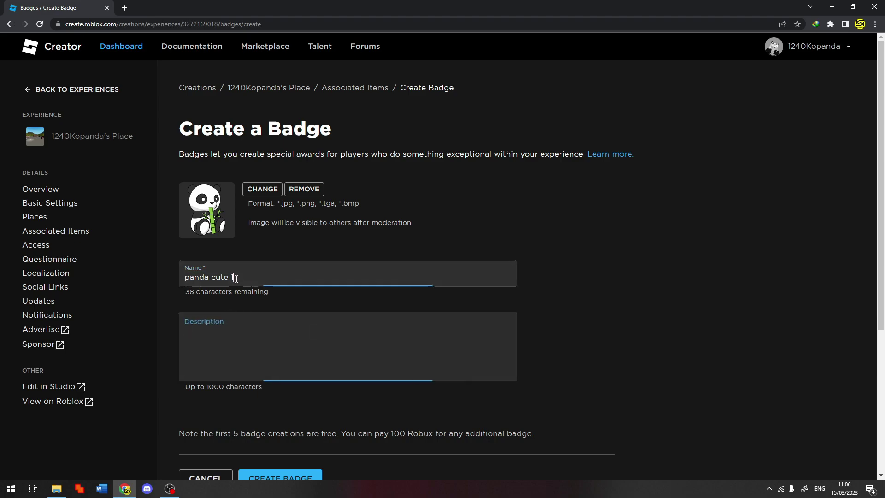
left_click(216, 331)
key("ctrl+v")
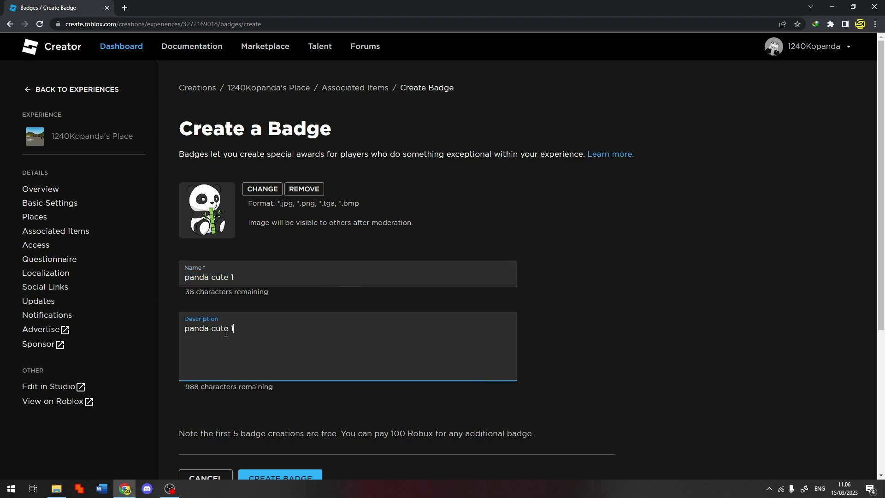
scroll(223, 321, "down", 2)
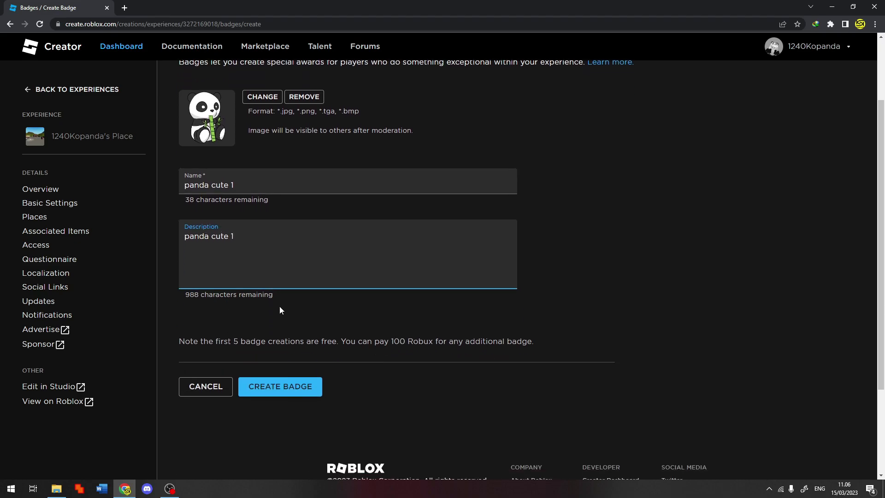
left_click(282, 396)
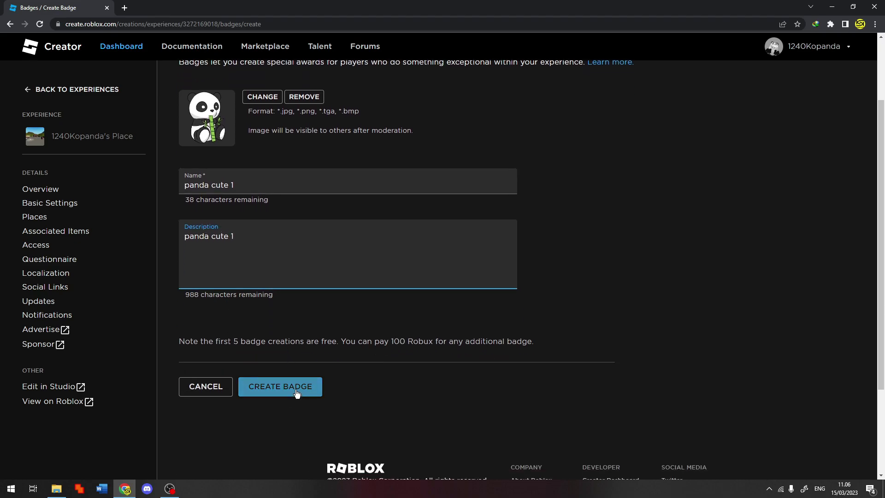
left_click(296, 390)
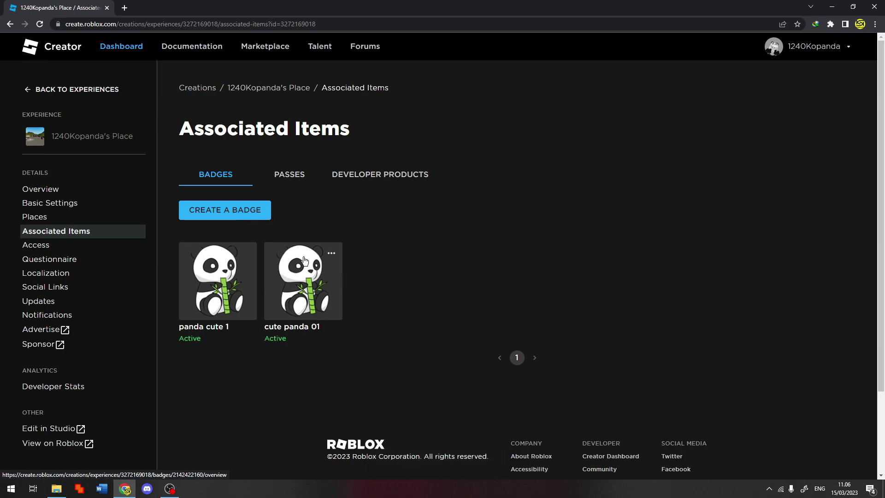
Step: Start creating a pass for the experience and upload the Cute-Panda-PNG-Free-Download image for it
left_click(291, 180)
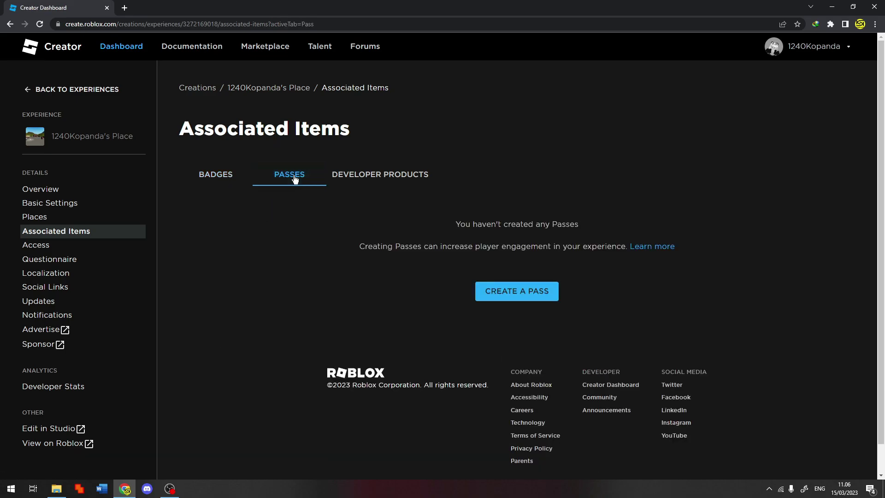
left_click(517, 294)
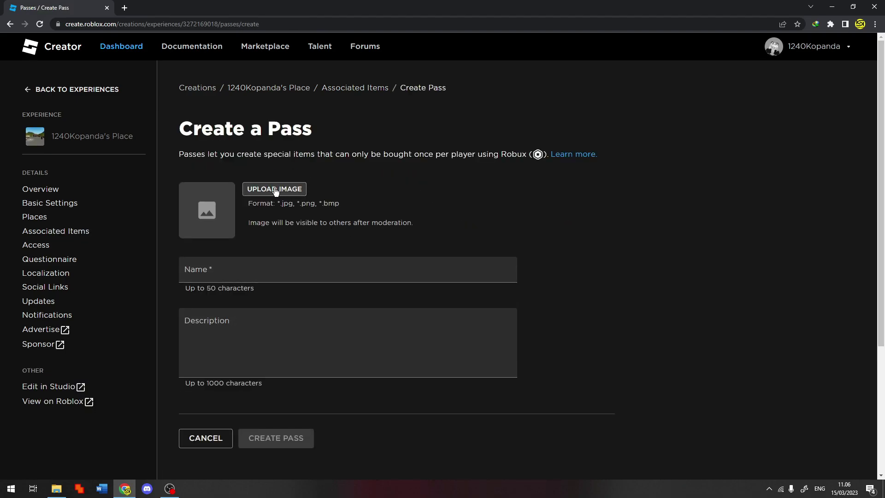
left_click(276, 189)
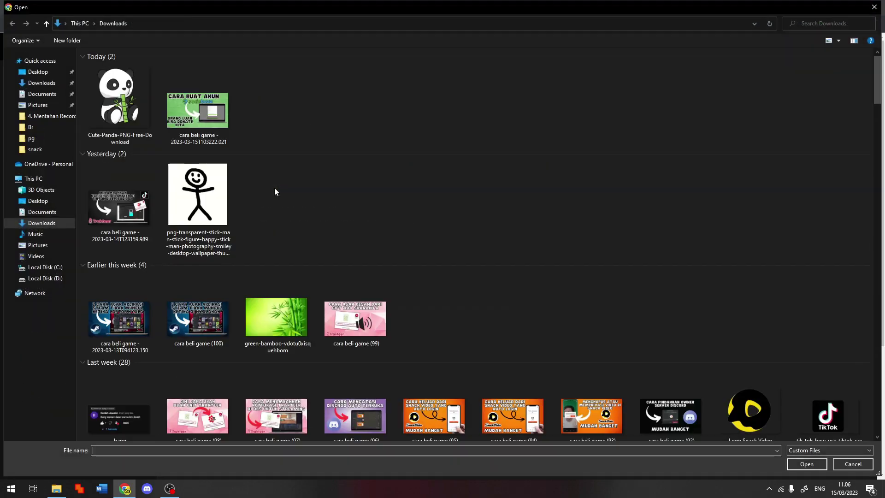
left_click(120, 104)
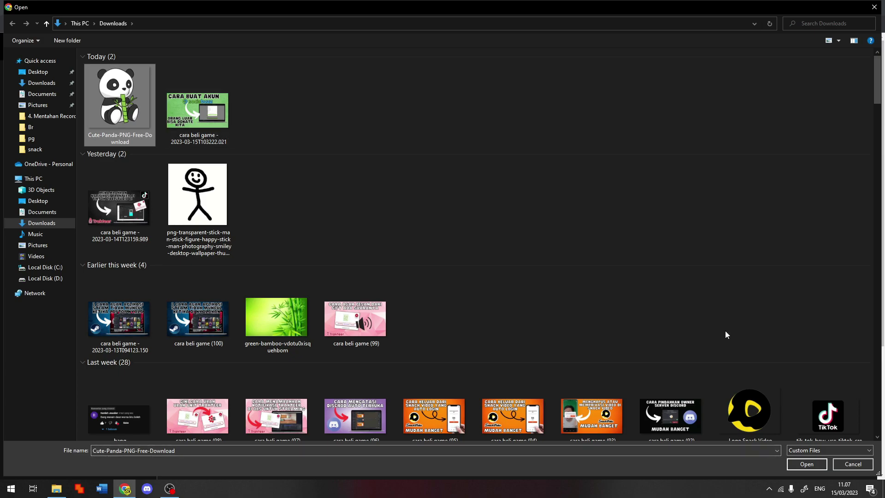
left_click(809, 464)
Step: Enter "panda cute 01" as the pass's name and description and create the pass
triple_click(393, 275)
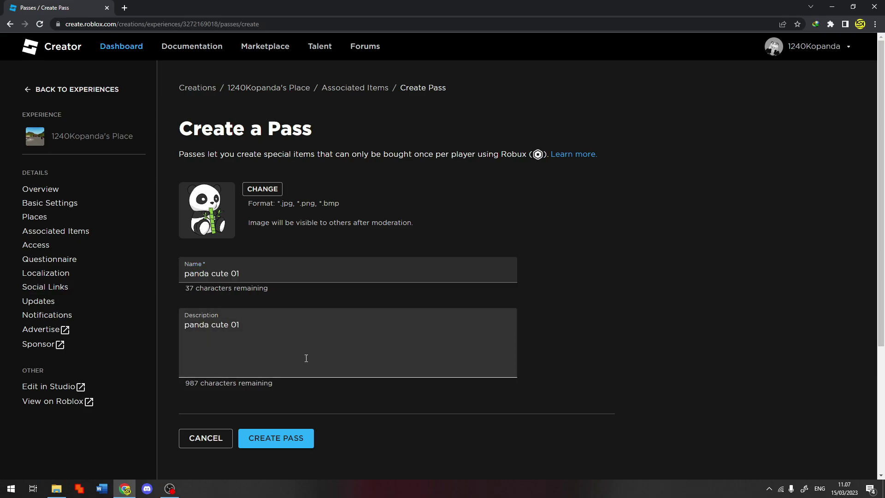
scroll(306, 358, "down", 1)
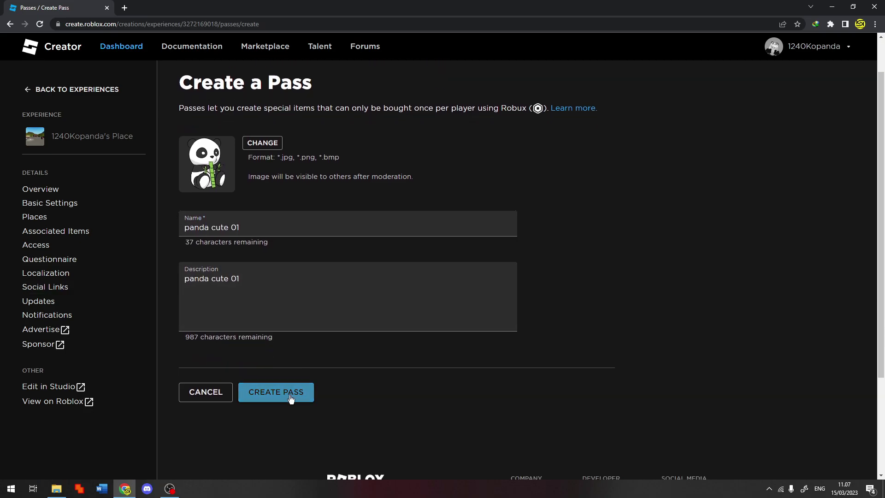
left_click(291, 398)
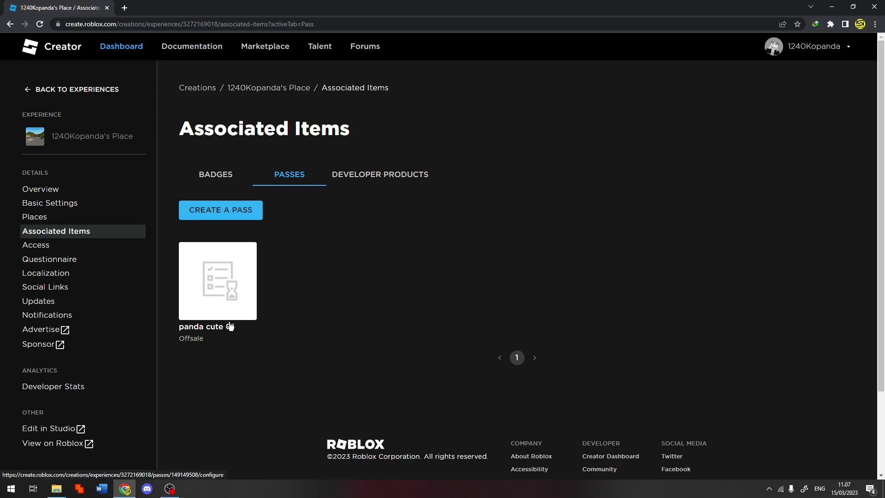
Step: In the sales settings of the panda cute 01 pass, put it up for sale at 10 Robux
left_click(228, 302)
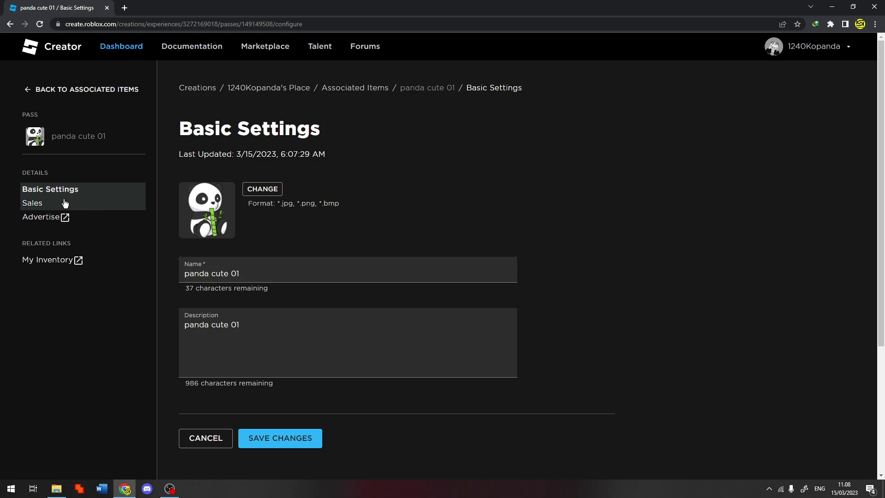
left_click(36, 210)
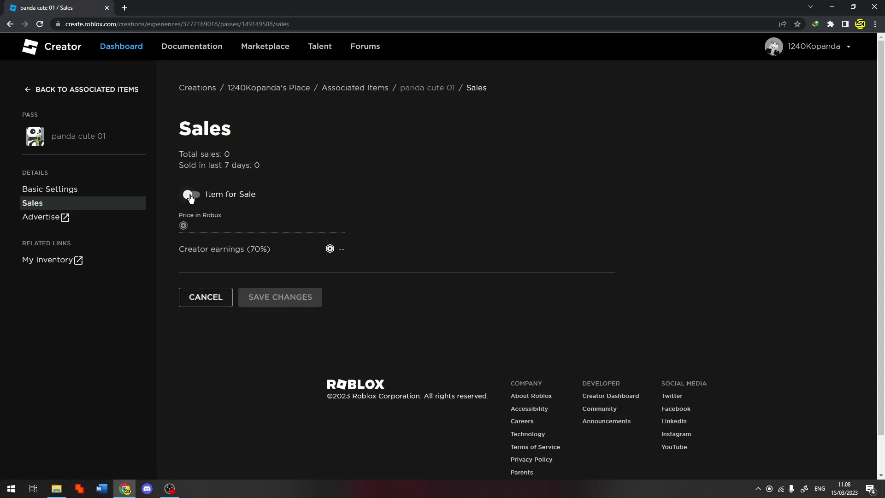
left_click(192, 195)
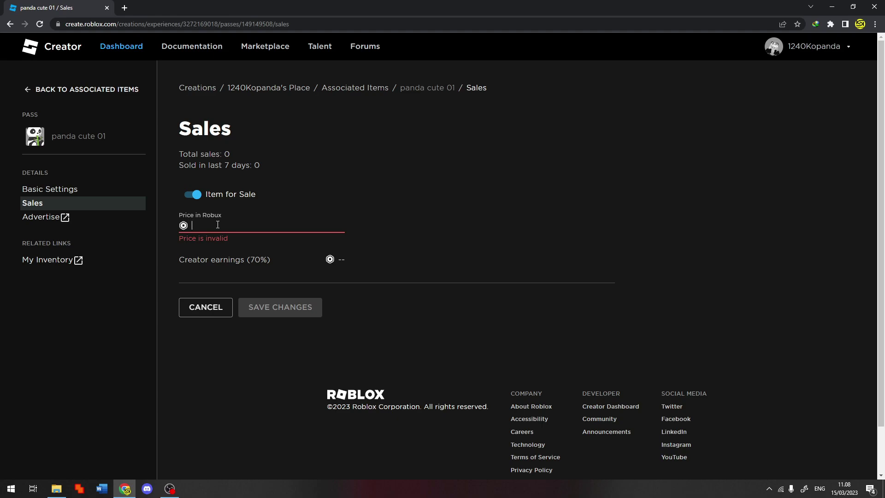
type("10")
left_click(458, 220)
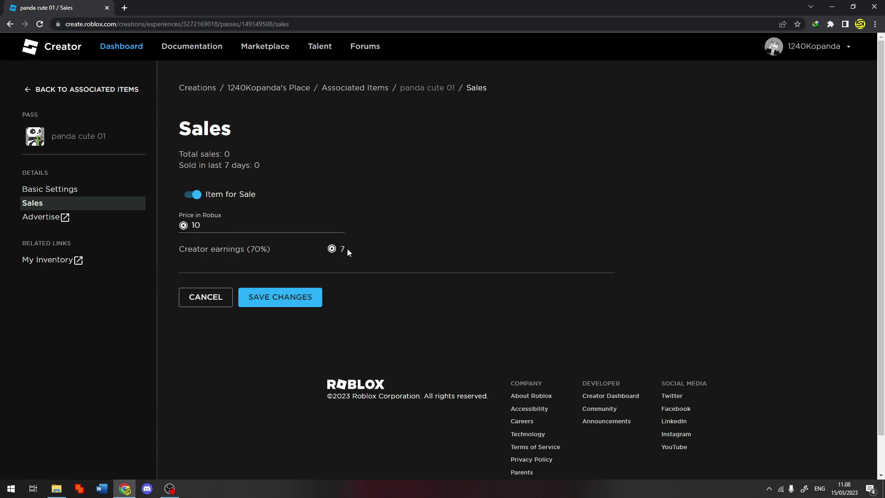
left_click(235, 257)
left_click(213, 228)
left_click_drag(202, 226, 181, 227)
left_click(195, 226)
left_click(249, 272)
left_click(362, 254)
left_click(213, 228)
left_click(307, 247)
Step: Save the pass's sales settings and return to the experience's list of passes
left_click(299, 306)
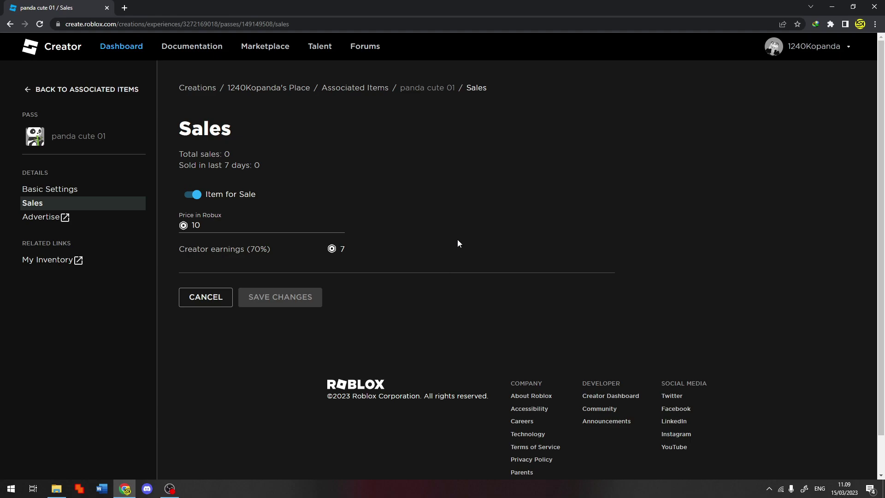
key("alt+Left")
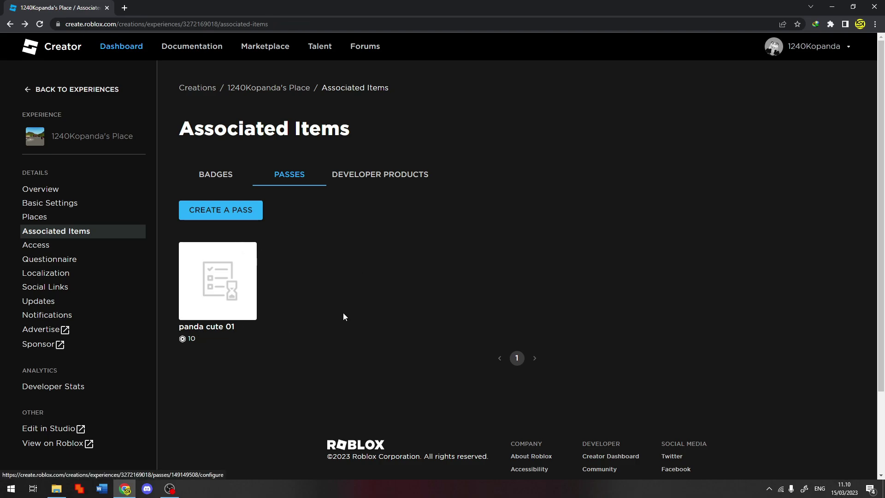
Step: Start creating another pass for the experience and open the image selection for it
left_click(210, 212)
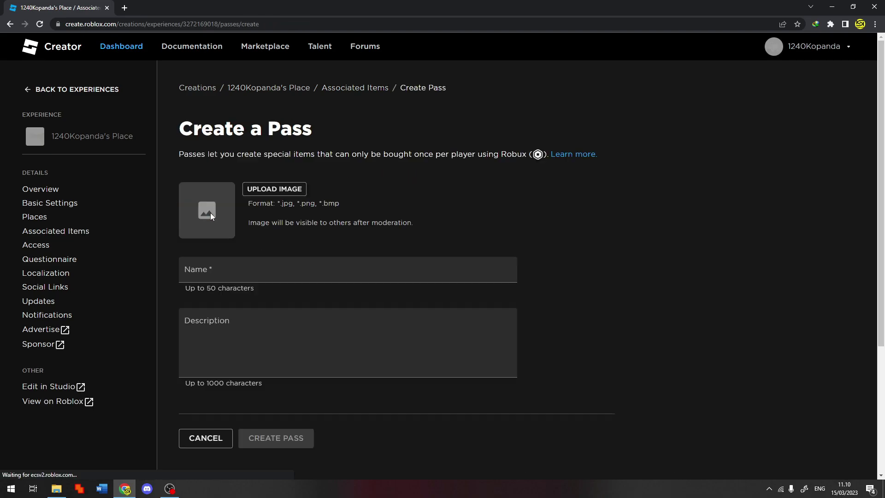
left_click(276, 189)
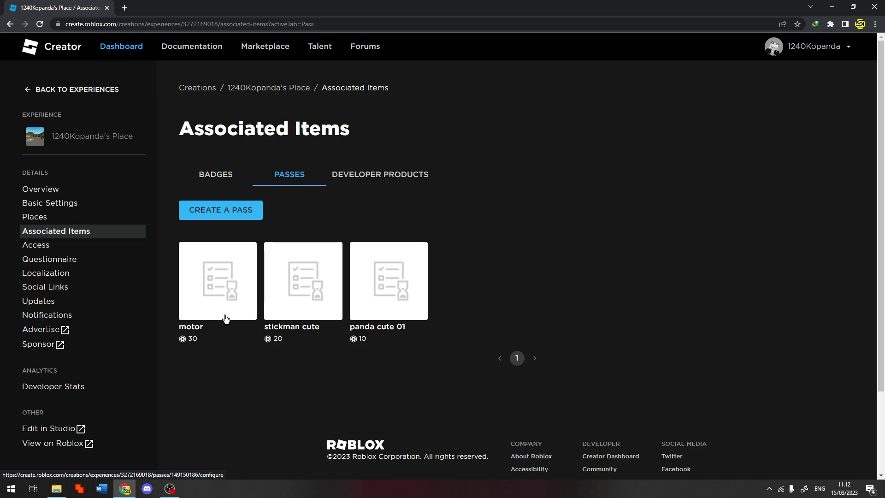
Step: Open the Roblox site in a new browser tab and go to the experience's page through the profile's creations
left_click(125, 8)
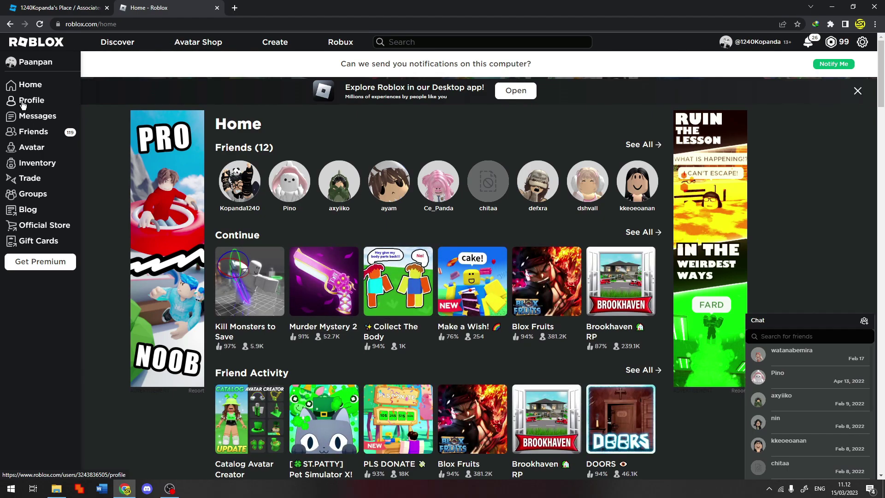
left_click(23, 103)
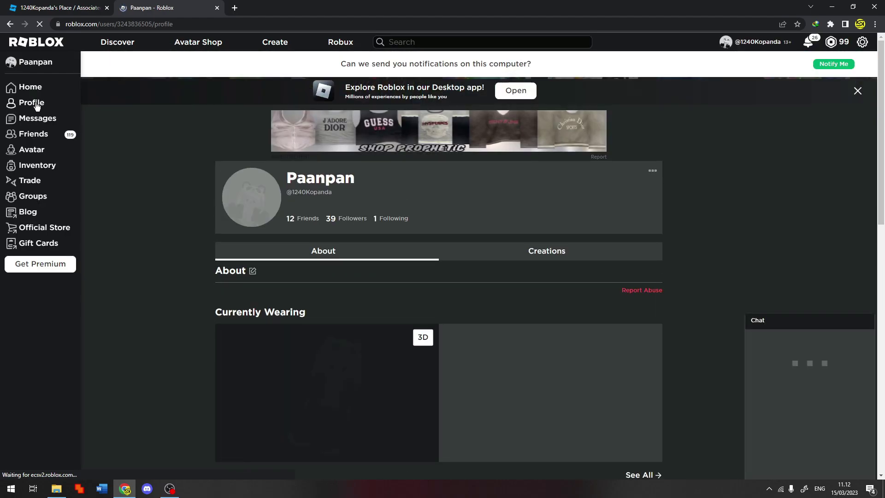
left_click(528, 256)
scroll(477, 279, "down", 5)
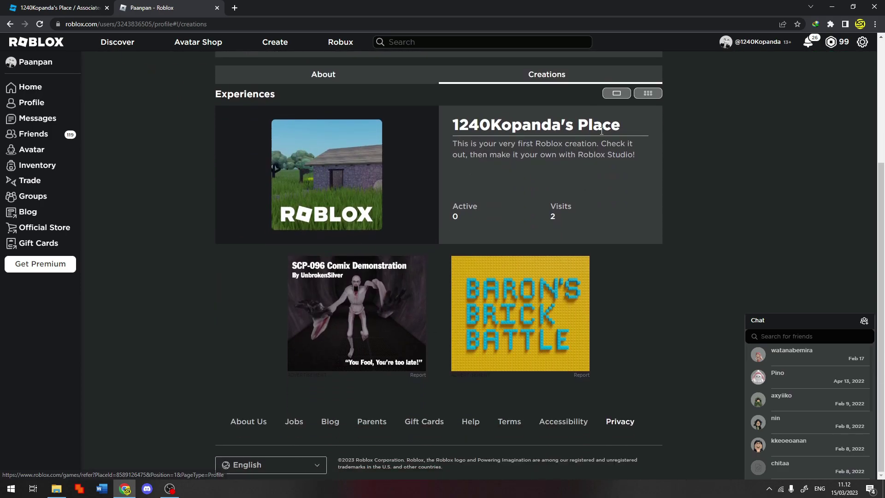
left_click(323, 180)
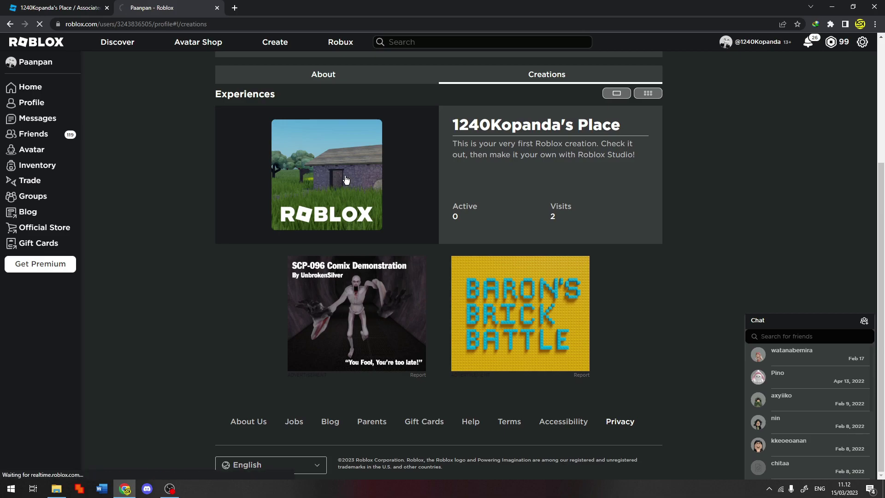
Step: Review the badges on the experience's page, and view the passes offered in its store
scroll(329, 240, "down", 4)
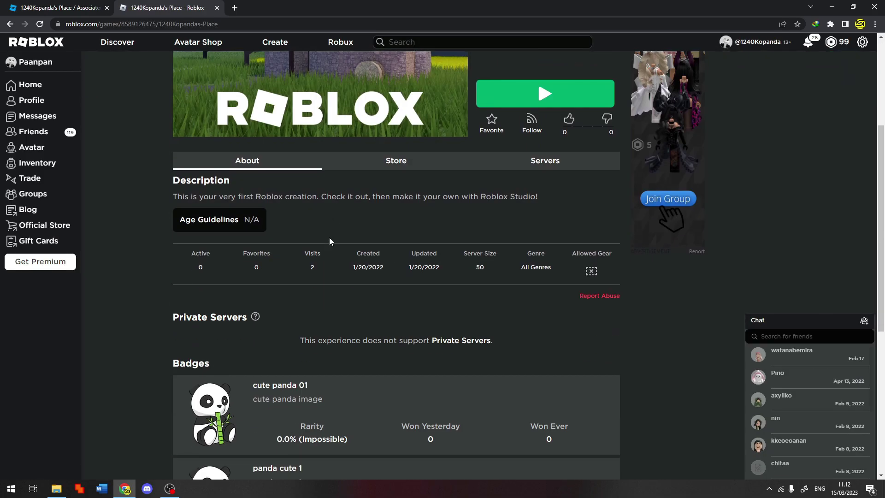
scroll(330, 241, "down", 3)
scroll(335, 241, "up", 3)
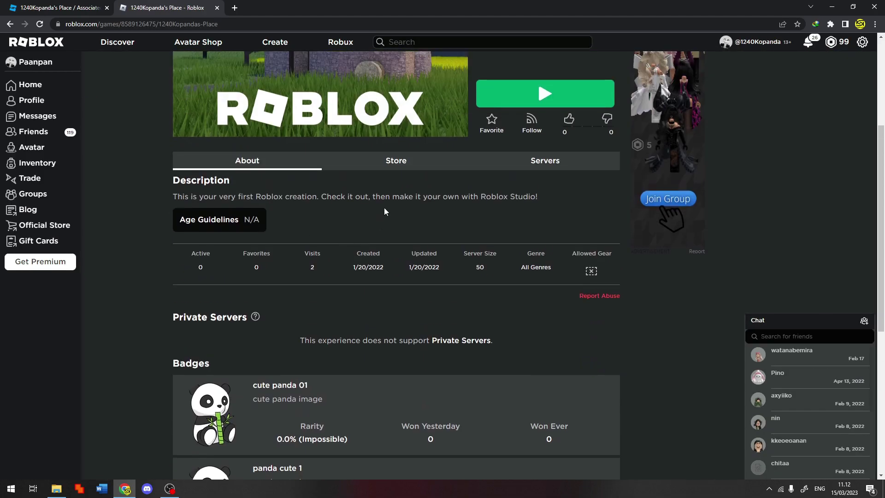
left_click(400, 166)
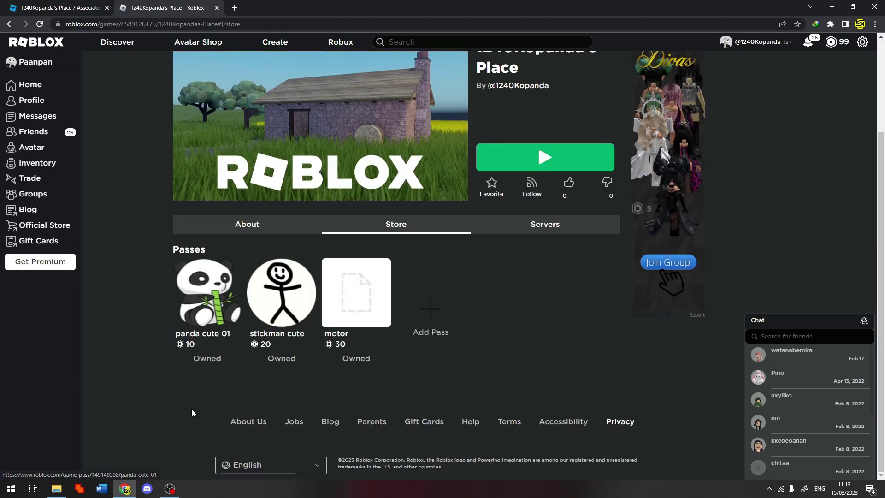
Step: Open the "panda cute 01" pass from the store and copy the web address of its page
left_click(201, 303)
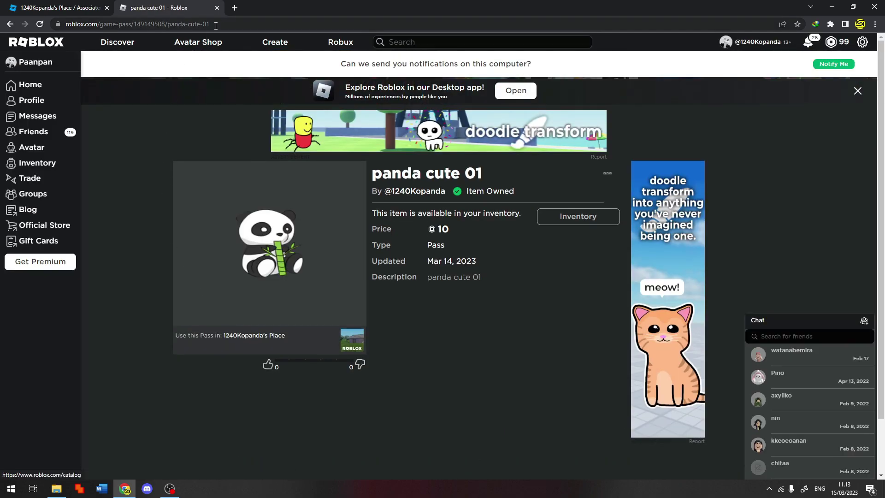
left_click(215, 24)
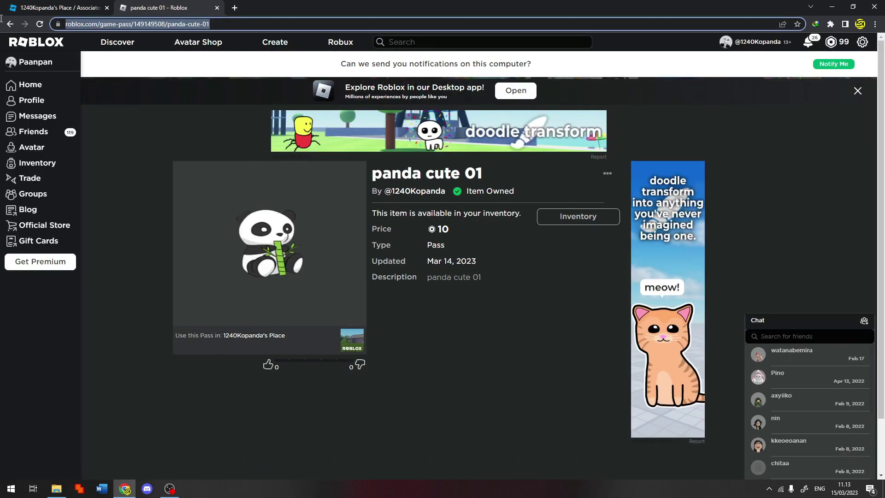
right_click(137, 25)
left_click(155, 73)
Step: Open the Roblox home page in a new browser tab and launch the PLS DONATE experience from the friend activity list
right_click(34, 86)
left_click(50, 87)
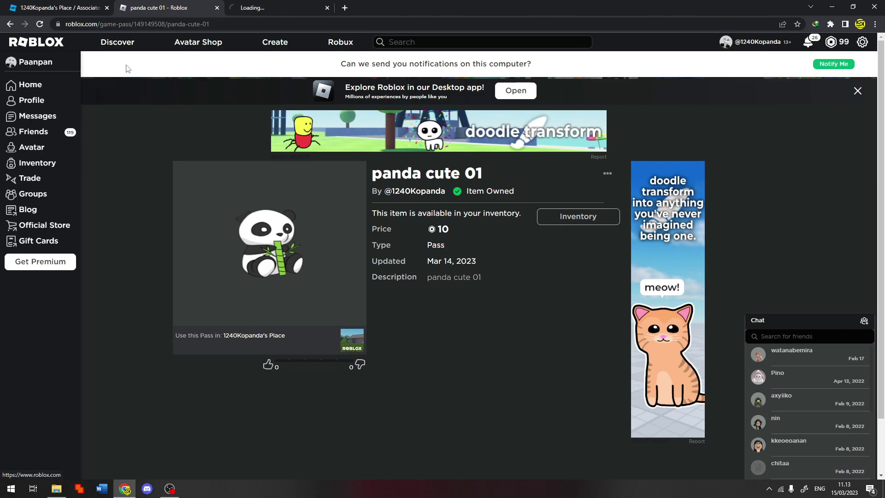
left_click(248, 7)
mouse_move(497, 243)
scroll(394, 421, "down", 2)
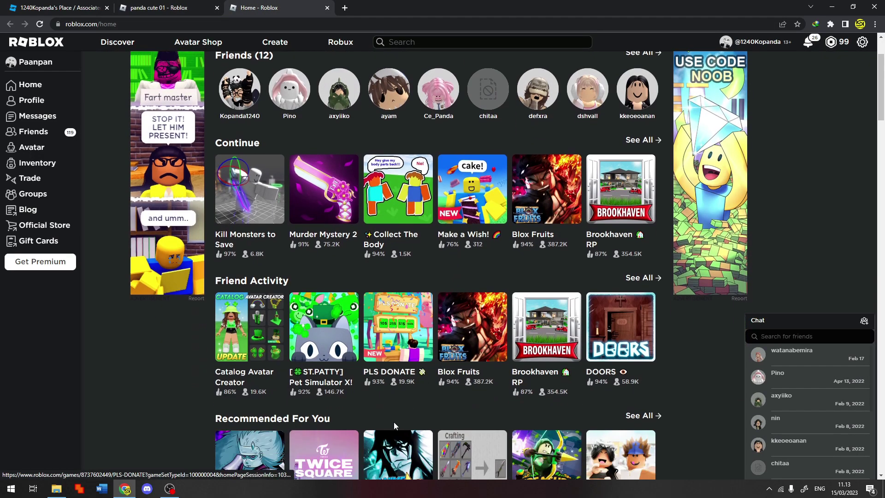
left_click(397, 335)
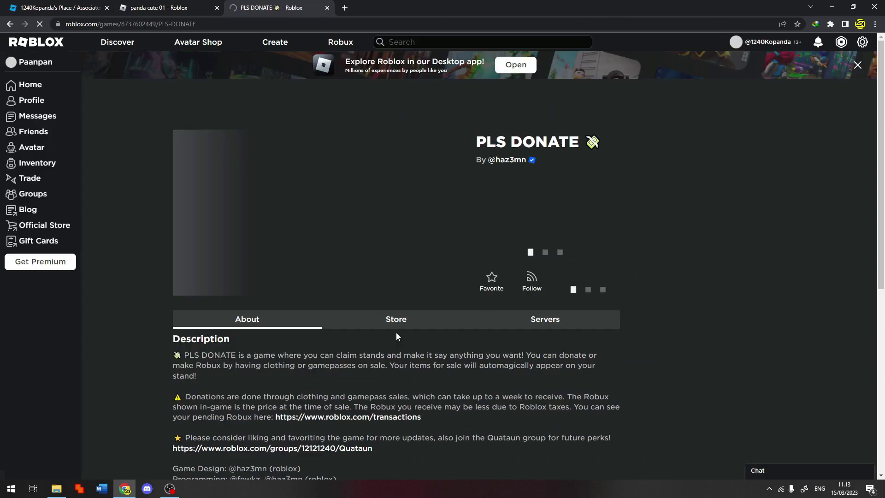
left_click(559, 291)
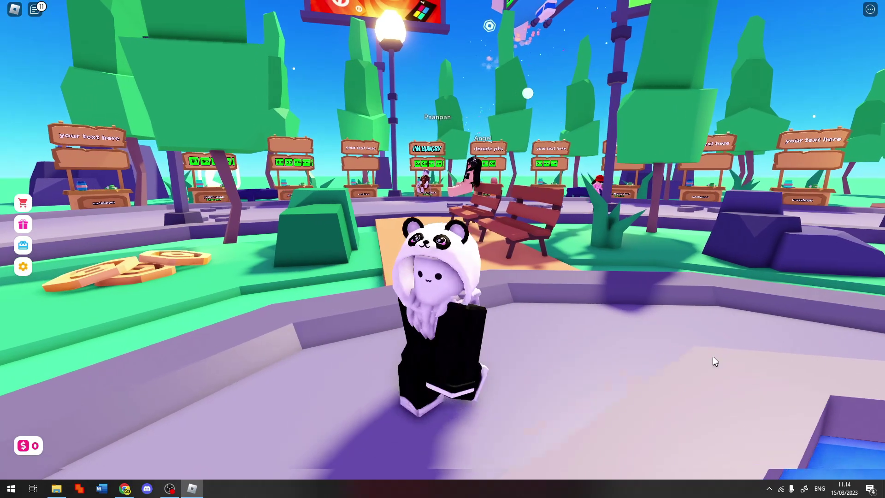
Step: Walk the avatar across the plaza to the unclaimed stand beside the "I'M HUNGRY" stand and claim it
key("w")
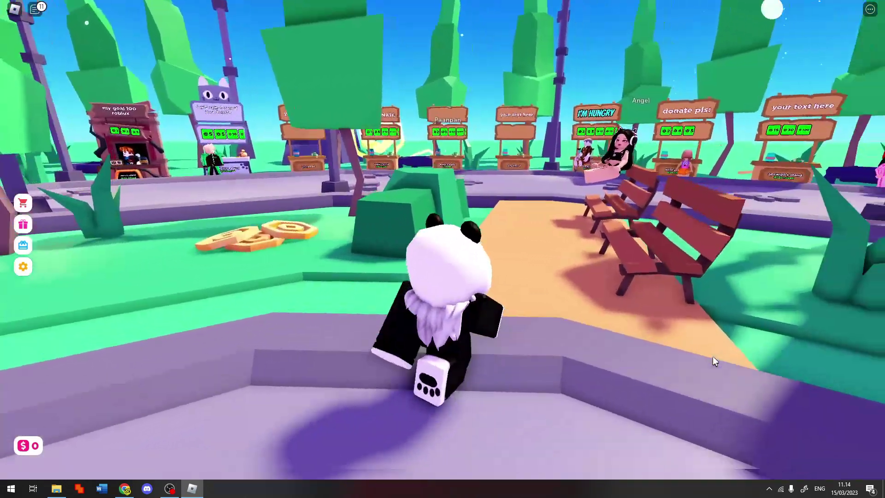
key("w")
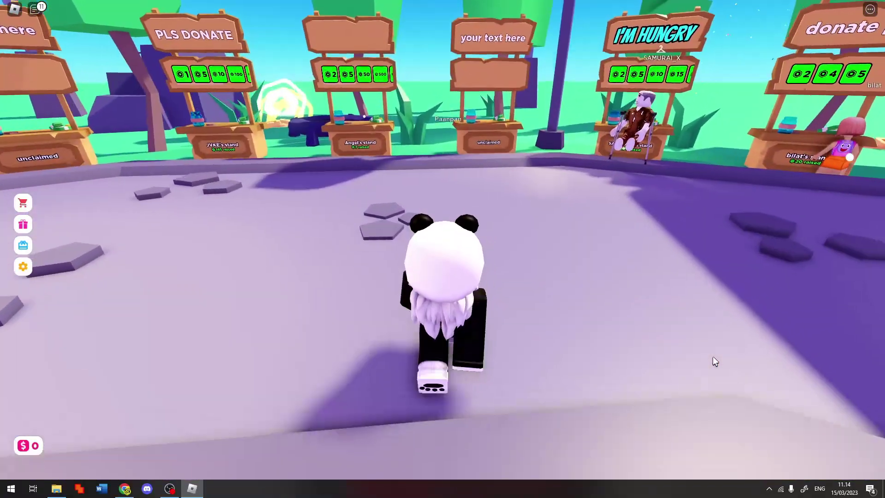
key("w")
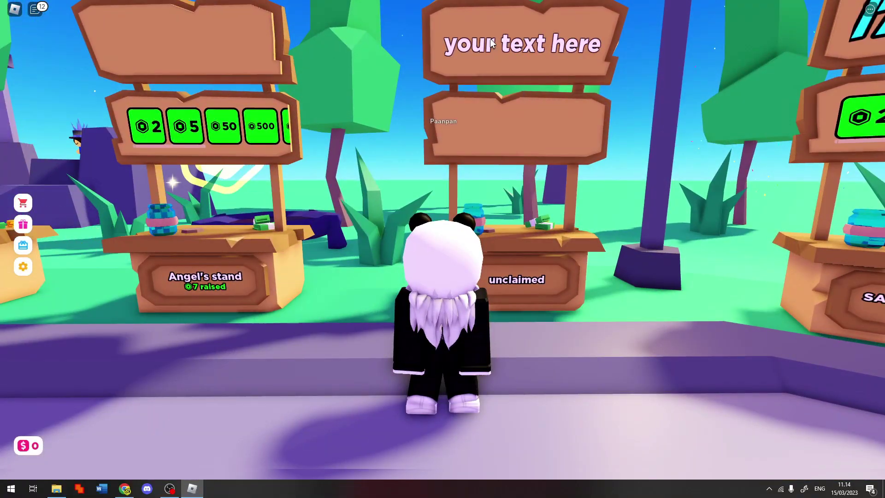
key("w")
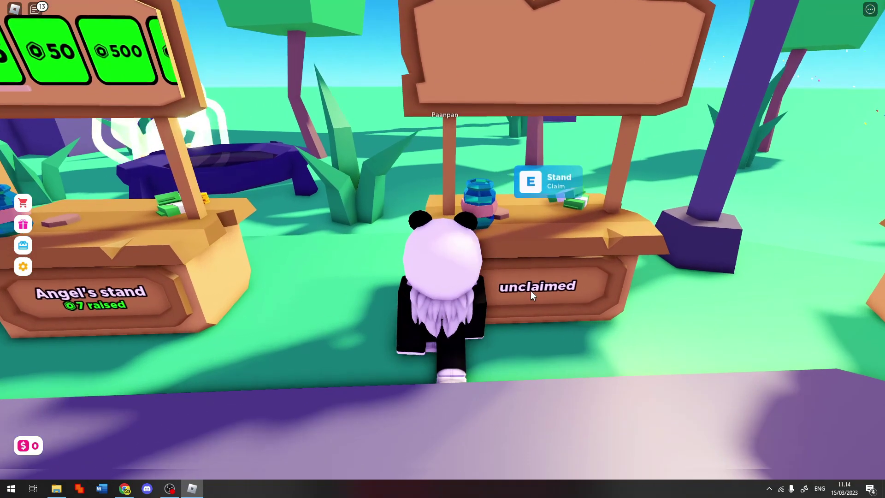
key("d")
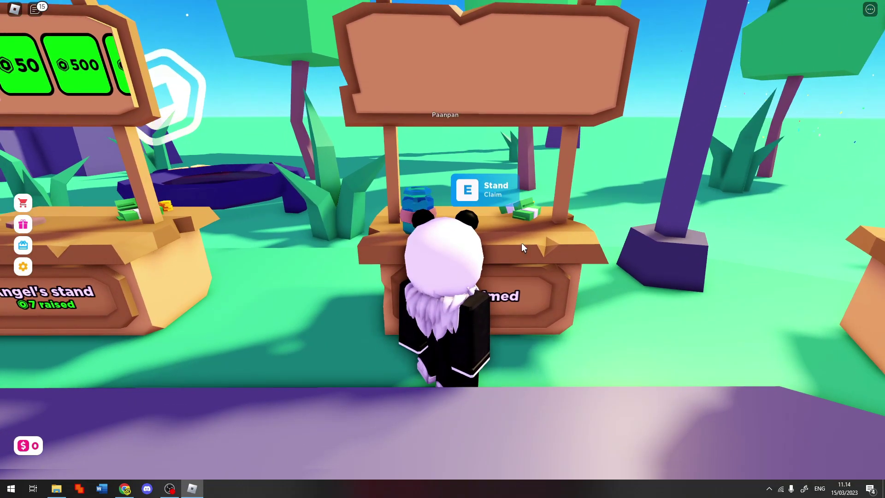
left_click(474, 190)
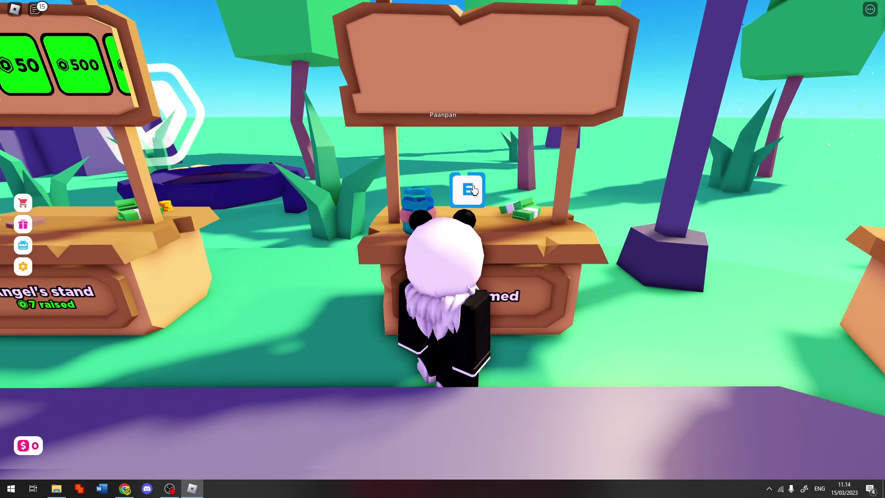
Step: Examine the pass price buttons on the claimed stand from close up and from farther away
key("s")
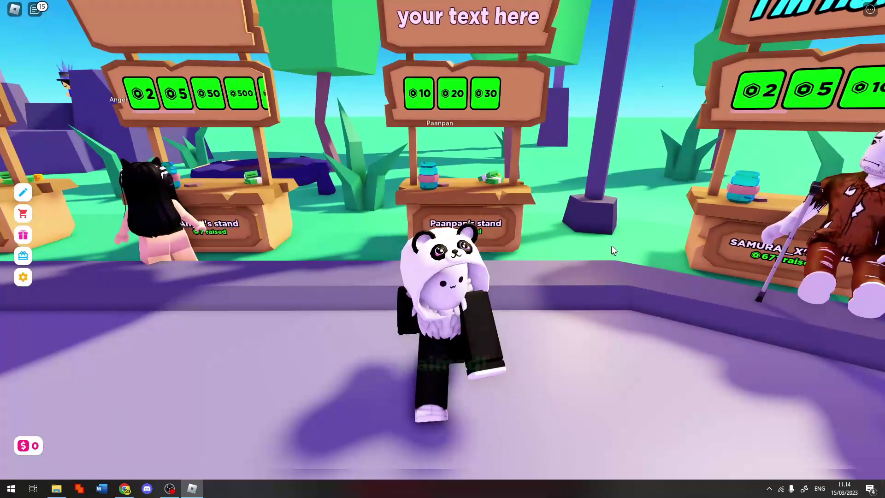
key("w")
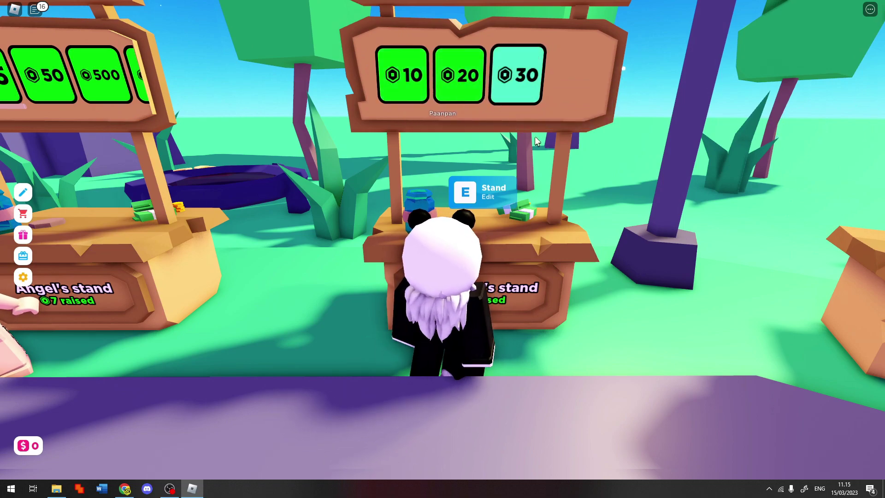
key("s")
scroll(626, 266, "down", 5)
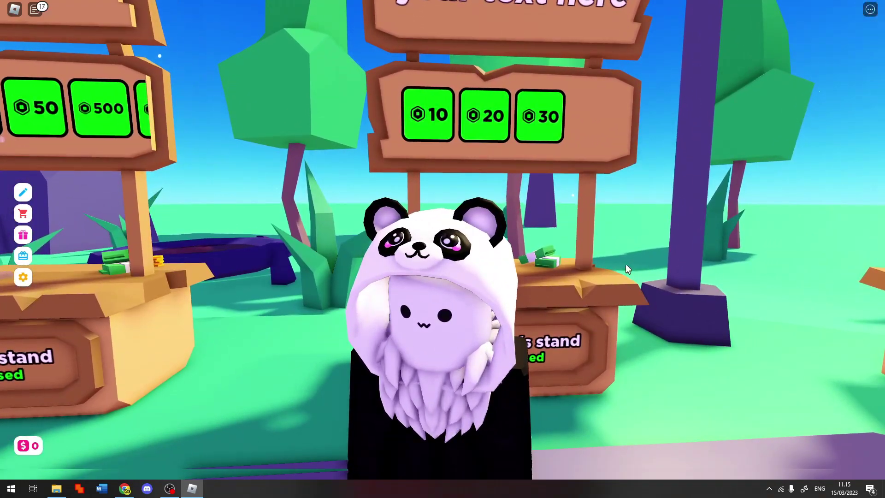
key("w")
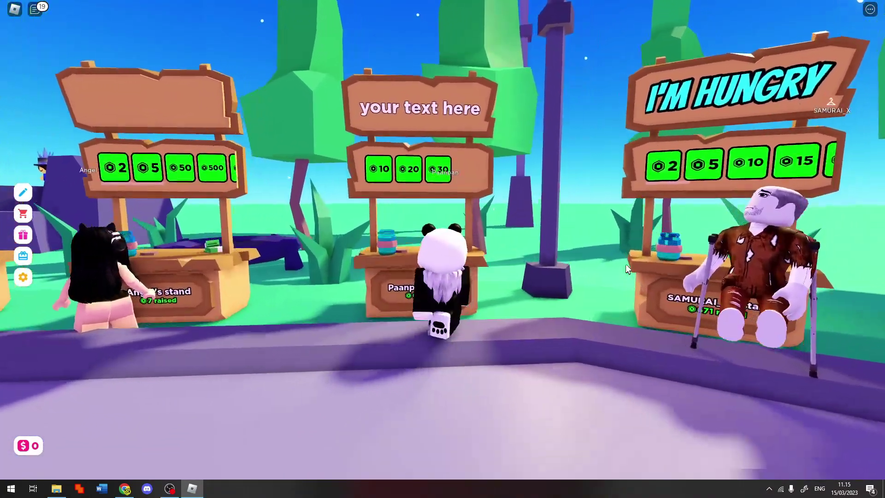
scroll(627, 267, "up", 3)
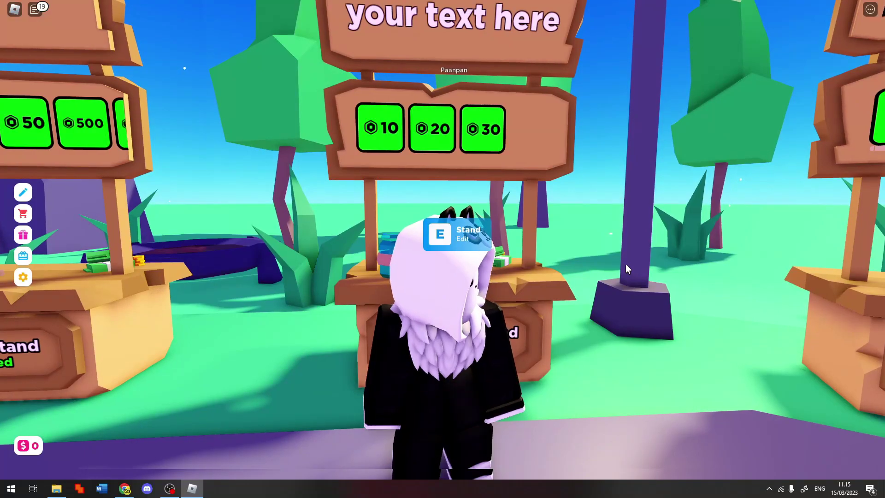
key("s")
scroll(626, 267, "down", 3)
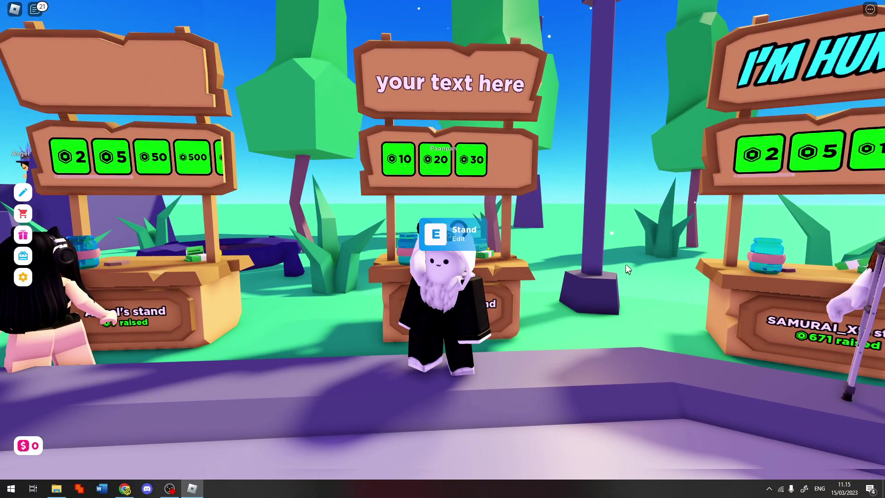